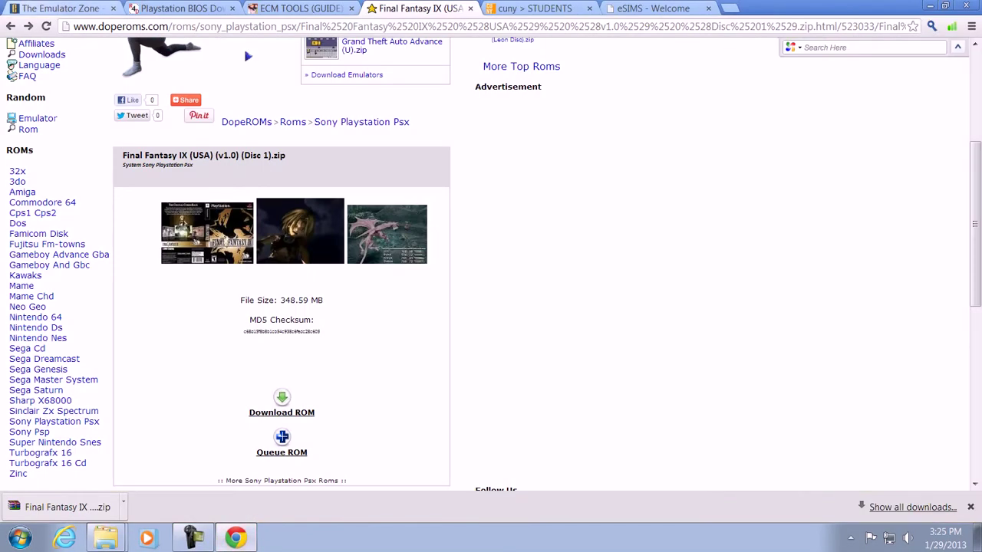
# Switch to the Emulator Zone tab offering the pSX 1.13 Windows download
pyautogui.hotkey('ctrl', '1')
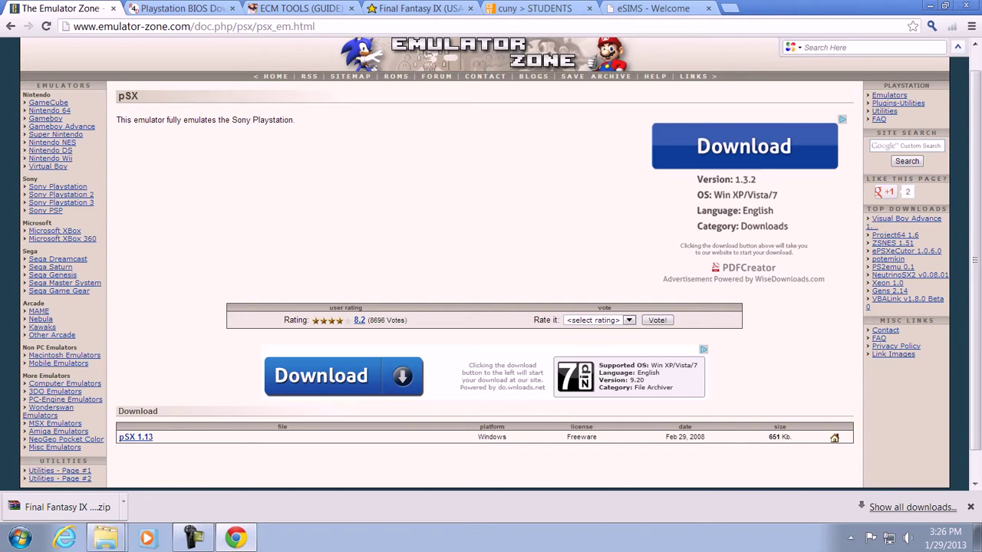
# Switch to the ROMS4DROID tab listing the SCPH1001, SCPH1000 and SCPH7003 BIOS downloads
pyautogui.scroll(1, 485, 263)
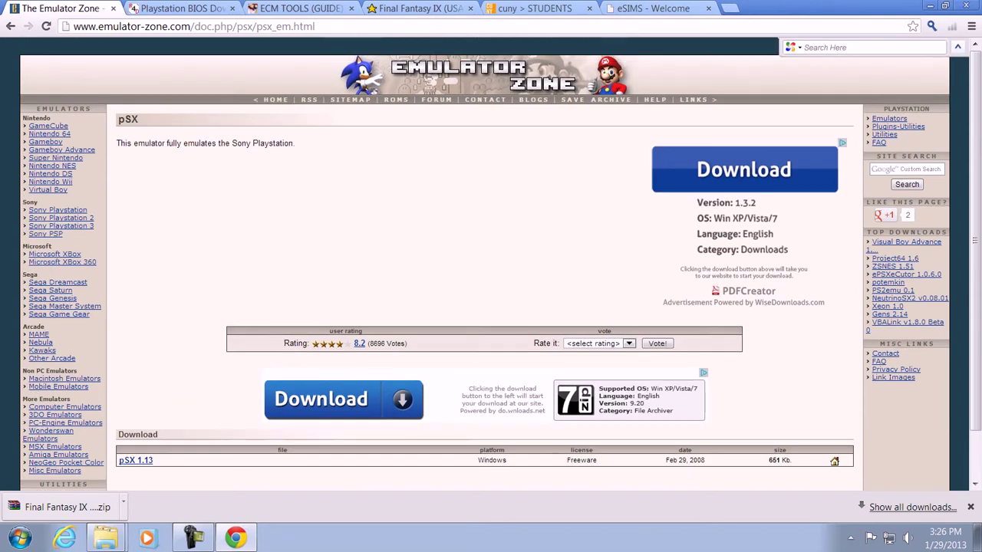
pyautogui.scroll(-1, 484, 264)
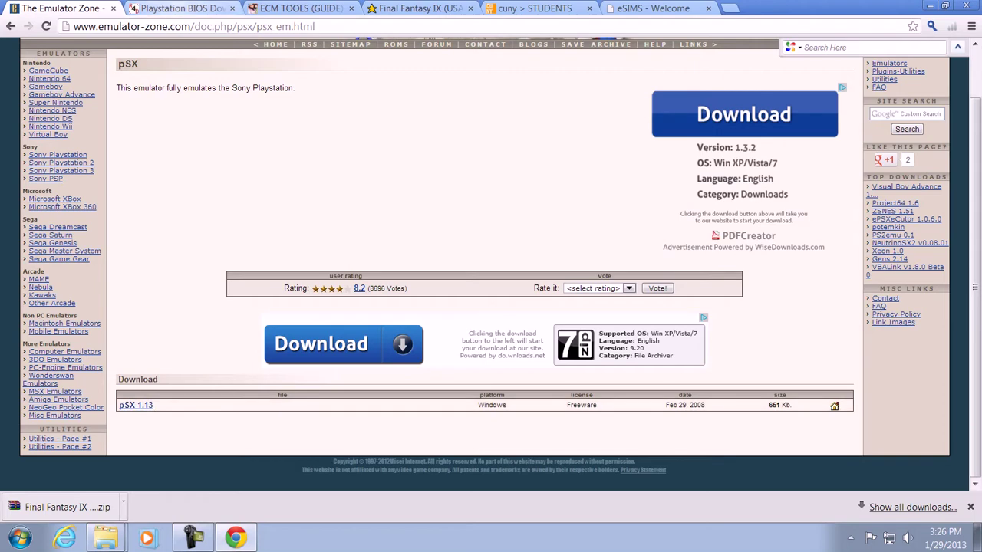
pyautogui.hotkey('ctrl', 'Tab')
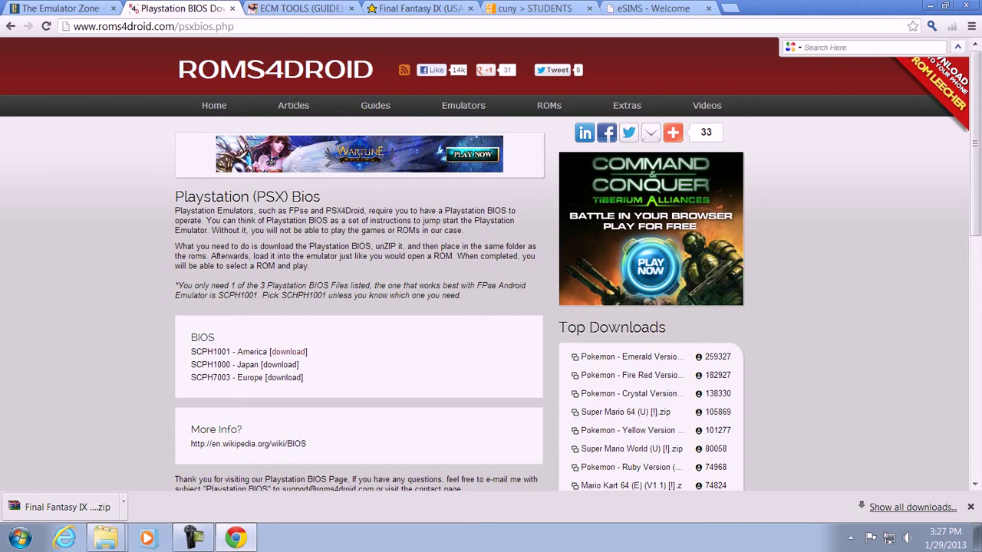
# Read through the ECM TOOLS (GUIDE) page, then switch to the DopeROMs tab
pyautogui.click(300, 8)
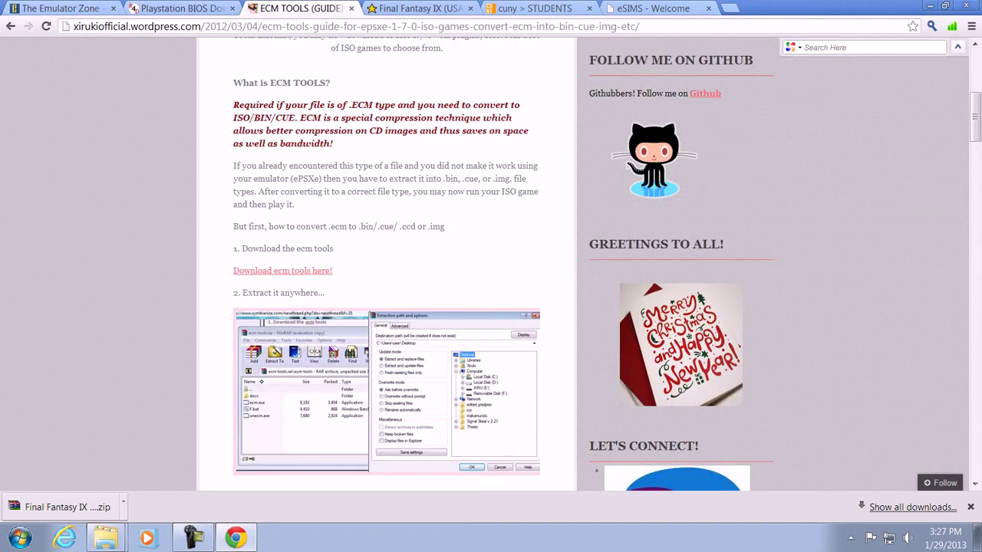
pyautogui.scroll(5, 491, 261)
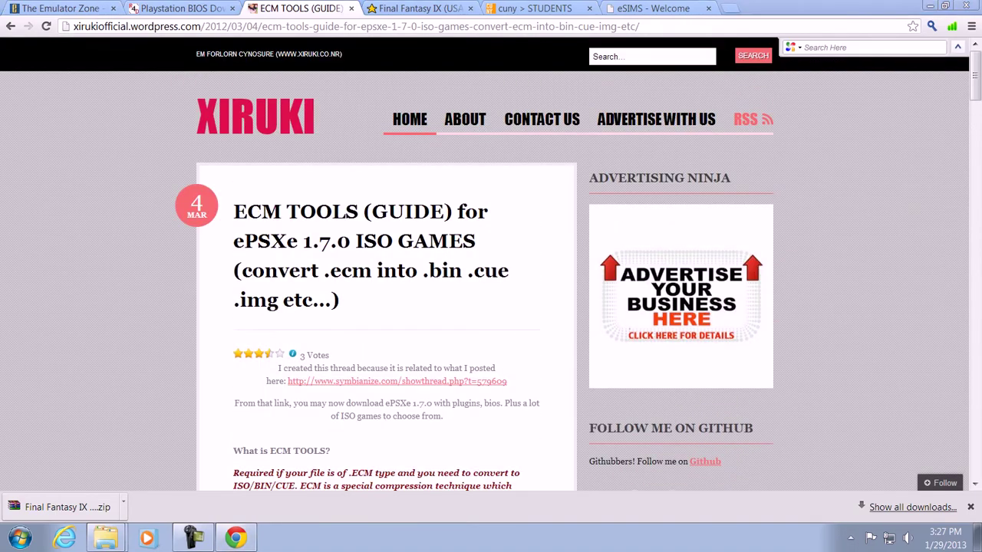
pyautogui.scroll(-10, 491, 261)
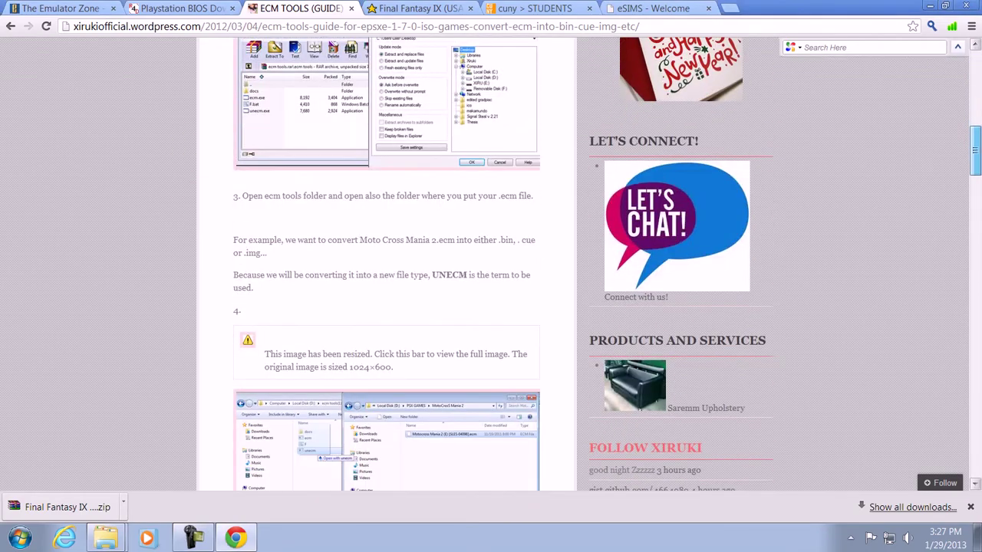
pyautogui.scroll(-1, 491, 261)
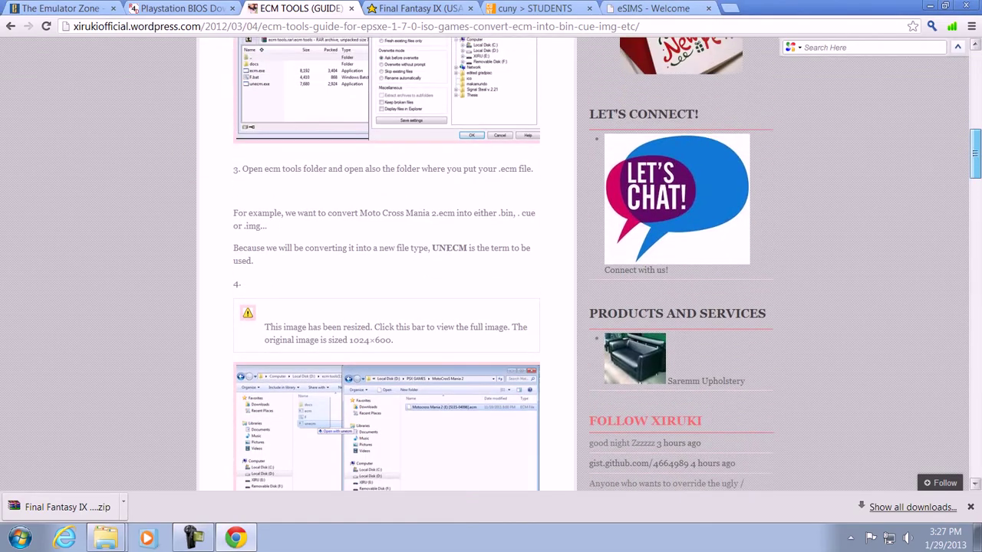
pyautogui.scroll(5, 491, 261)
pyautogui.scroll(1, 491, 261)
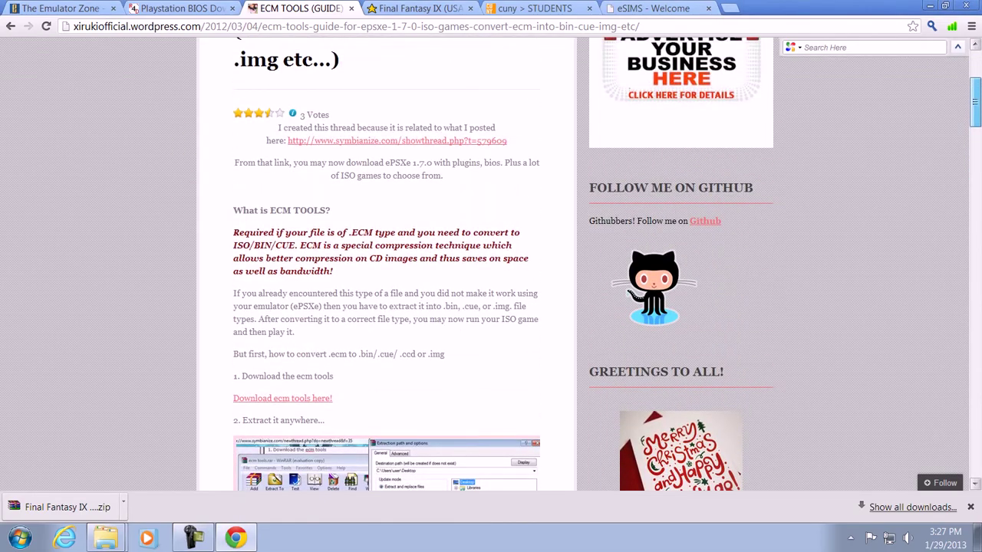
pyautogui.scroll(-8, 491, 261)
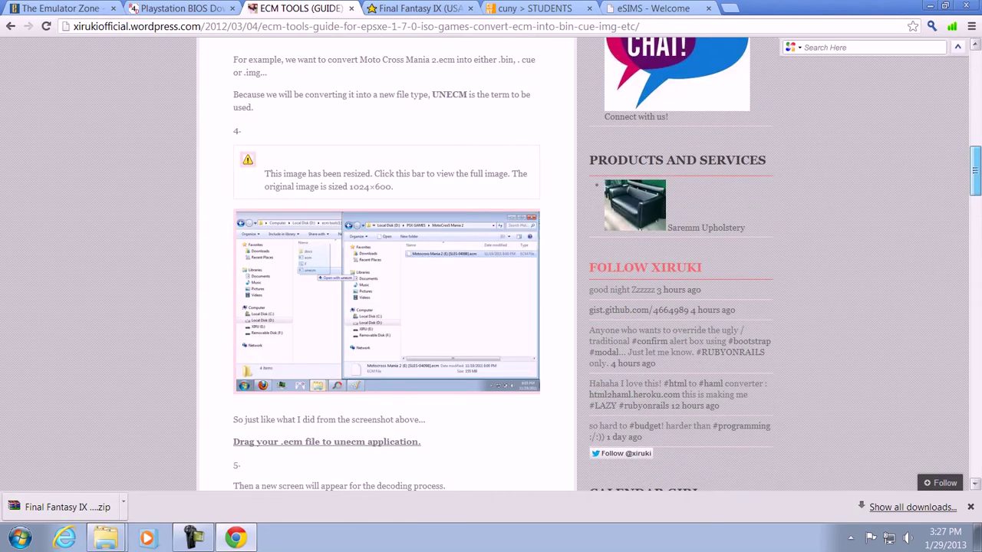
pyautogui.scroll(-4, 491, 261)
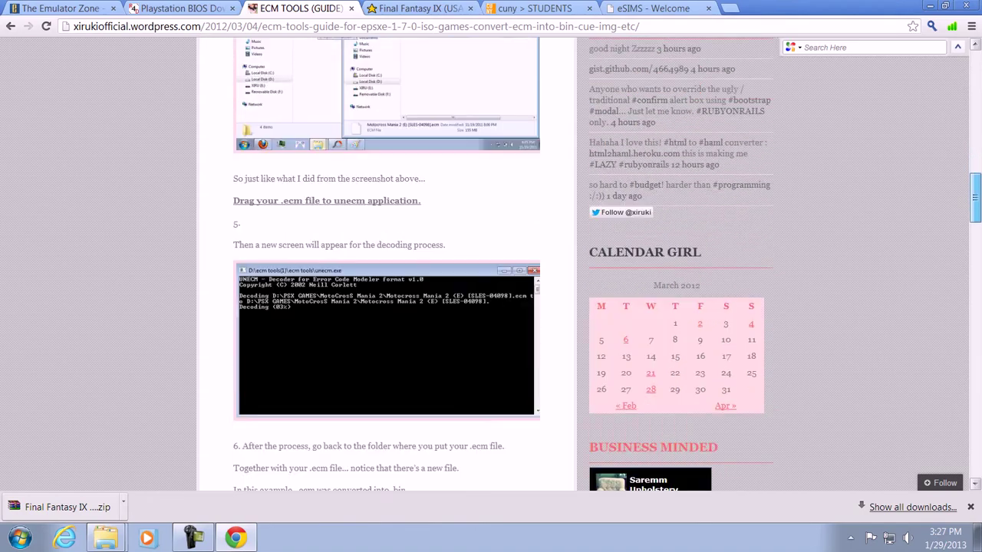
pyautogui.scroll(-1, 490, 260)
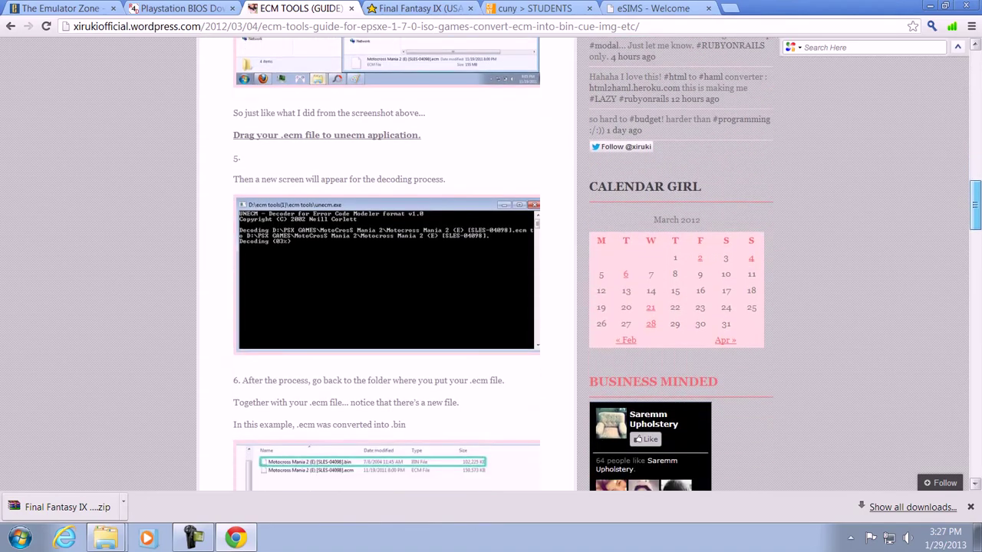
pyautogui.scroll(-1, 491, 261)
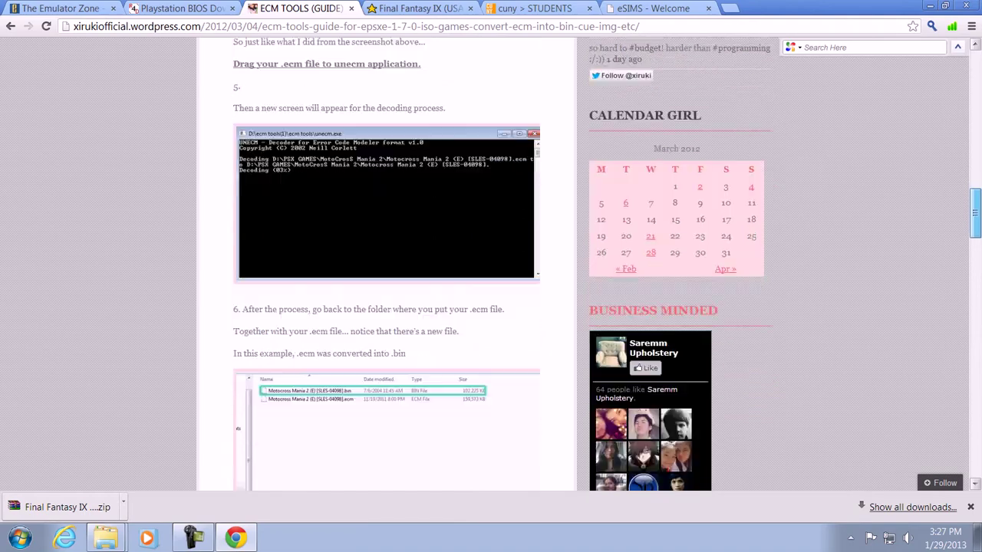
pyautogui.scroll(10, 491, 261)
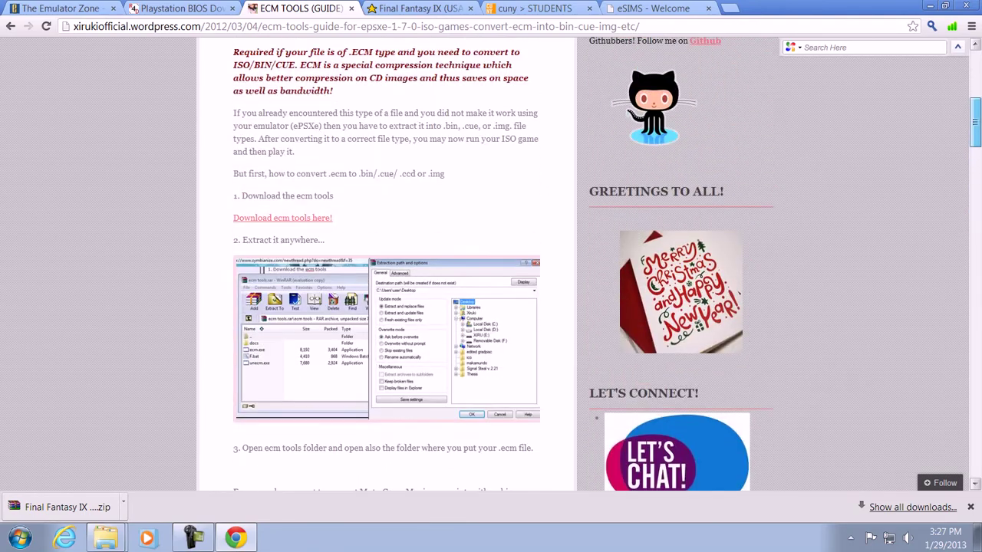
pyautogui.scroll(1, 491, 261)
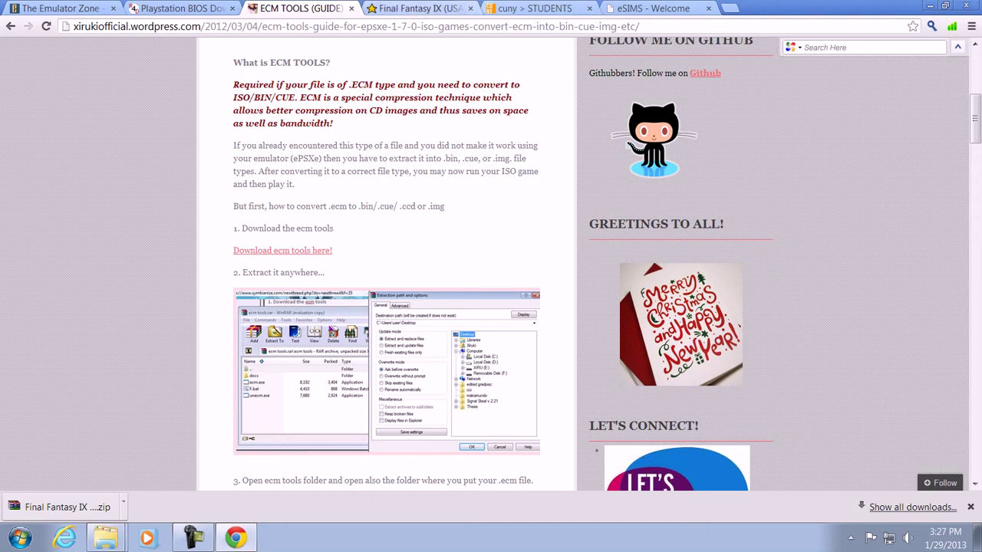
pyautogui.hotkey('ctrl', 'Tab')
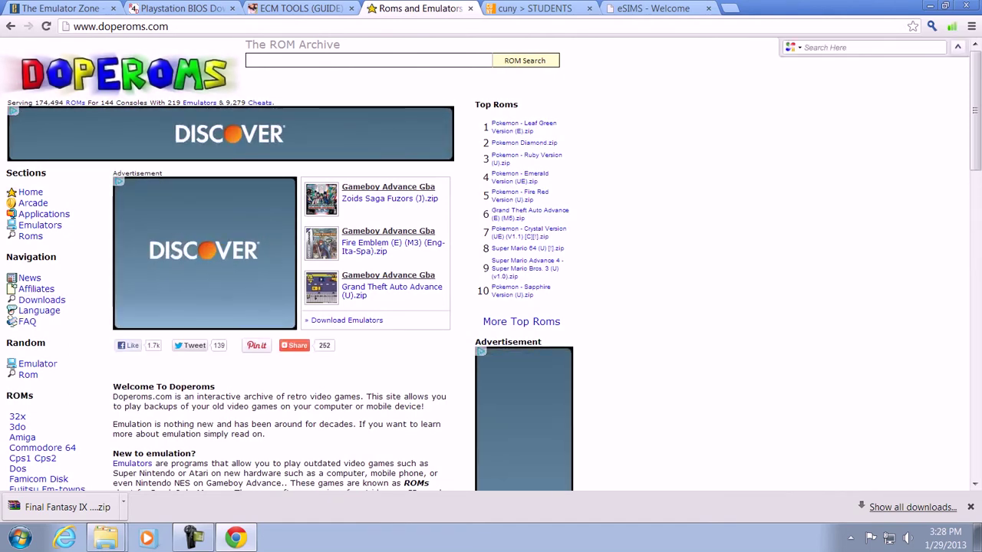
# On DopeROMs, list Sony Playstation PSX ROMs starting with F
pyautogui.scroll(-2, 49, 326)
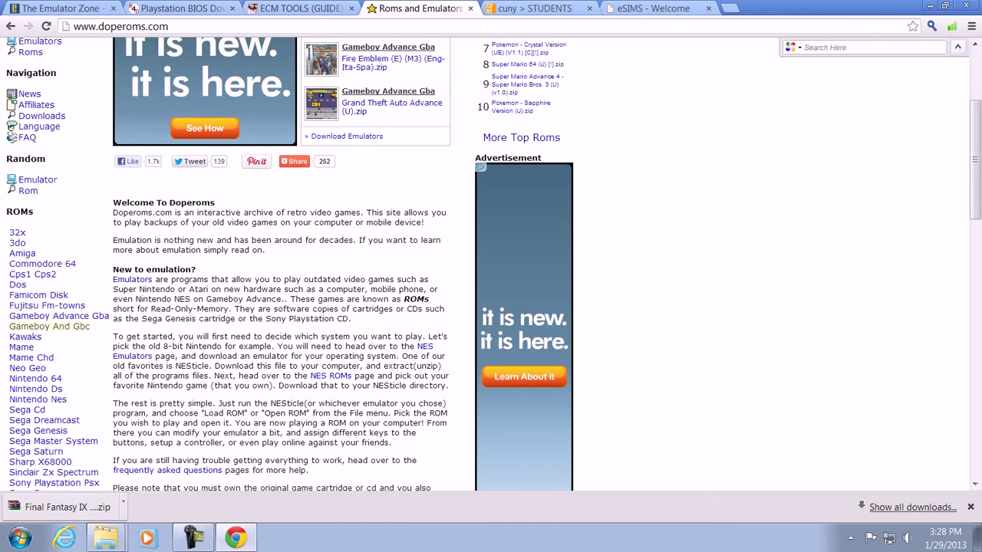
pyautogui.scroll(-2, 49, 325)
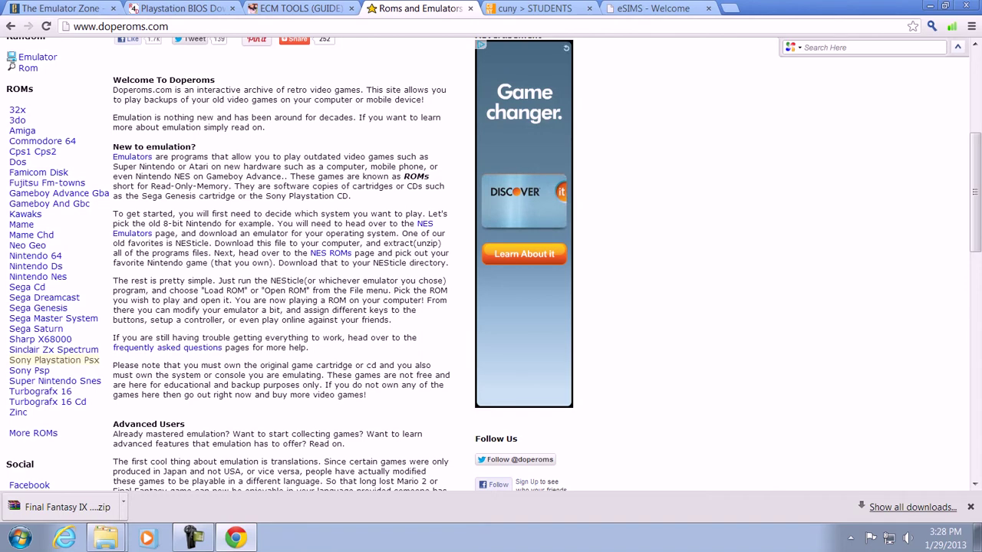
pyautogui.click(54, 360)
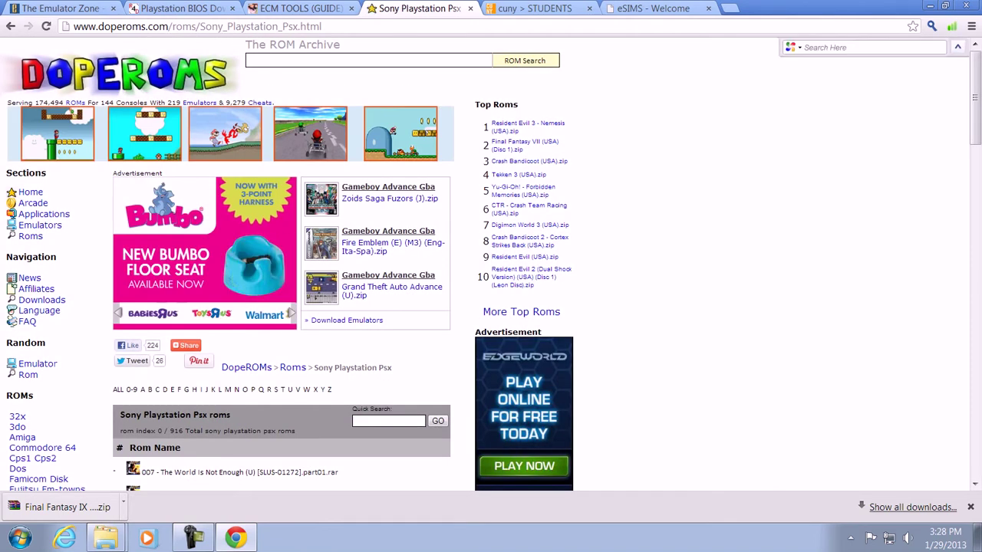
pyautogui.click(178, 389)
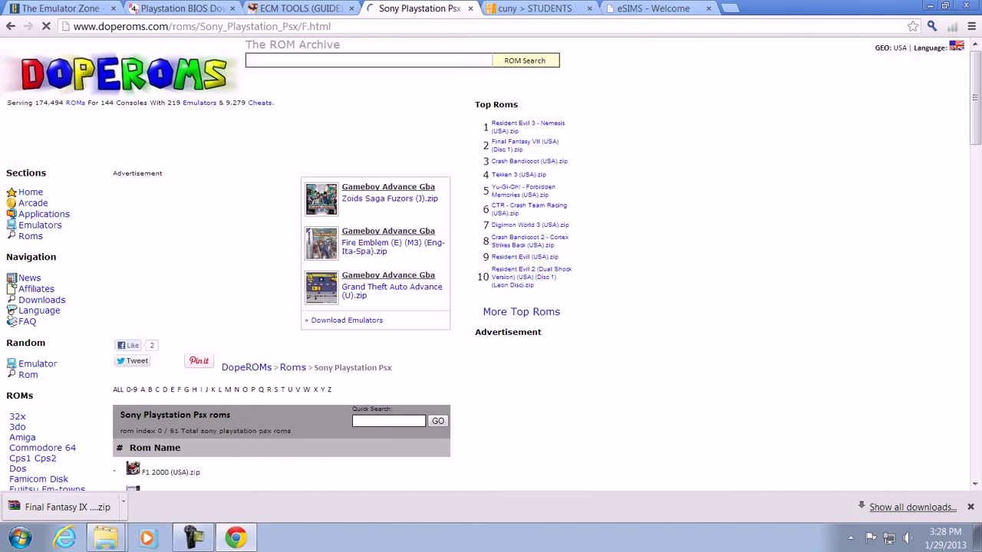
pyautogui.scroll(-7, 230, 373)
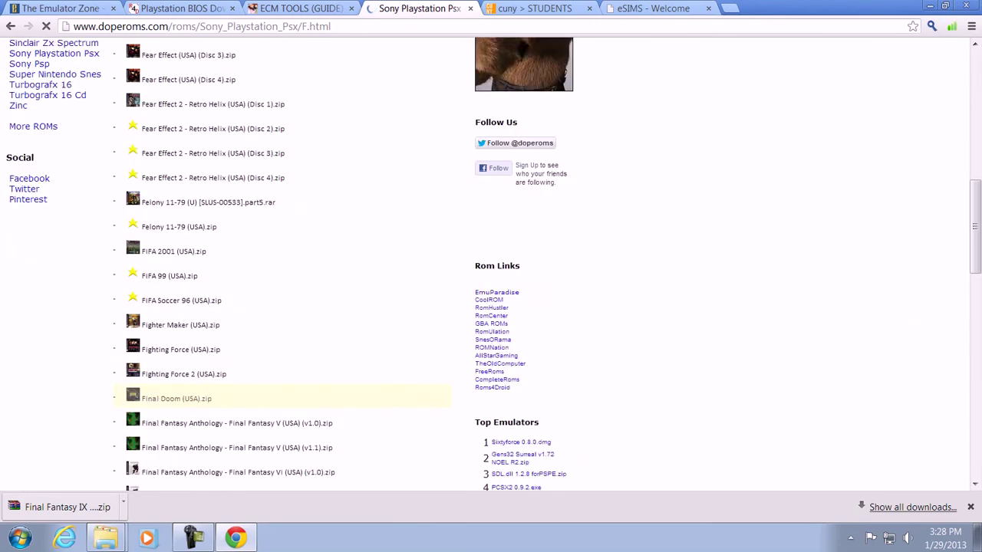
pyautogui.scroll(-5, 231, 383)
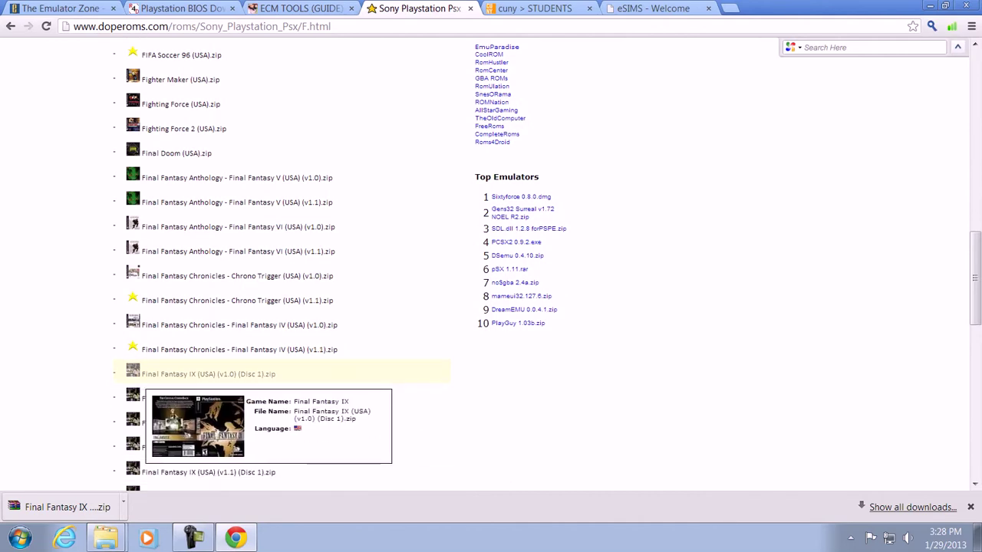
# Download the Final Fantasy IX (USA) (v1.0) (Disc 1) ZIP and shrink the Downloads window
pyautogui.click(208, 373)
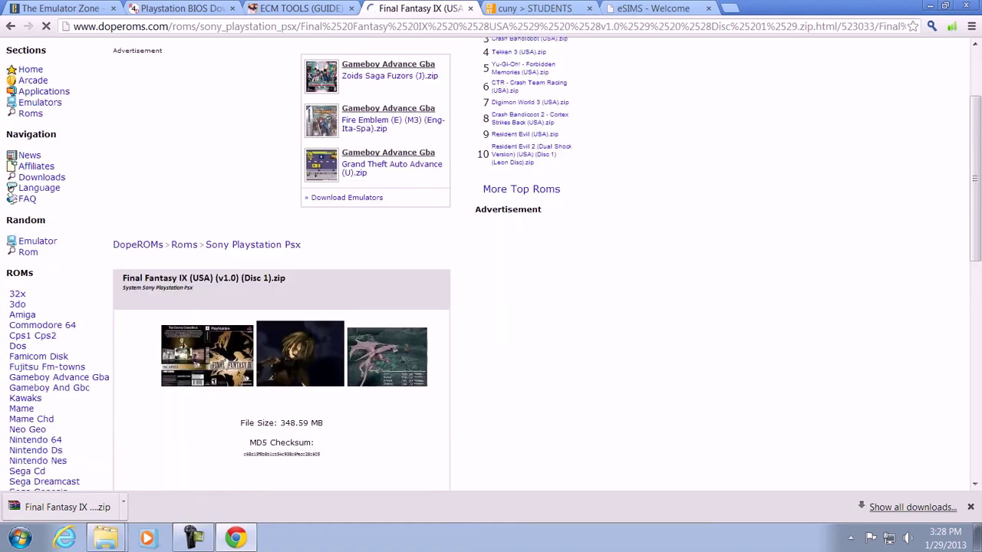
pyautogui.scroll(-3, 490, 269)
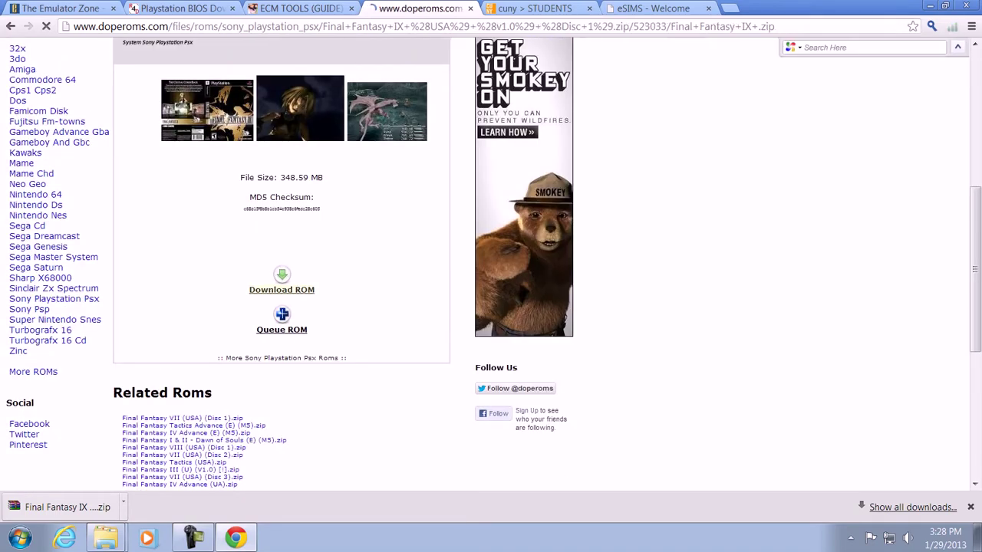
pyautogui.click(282, 289)
pyautogui.scroll(-8, 491, 268)
pyautogui.scroll(-2, 491, 268)
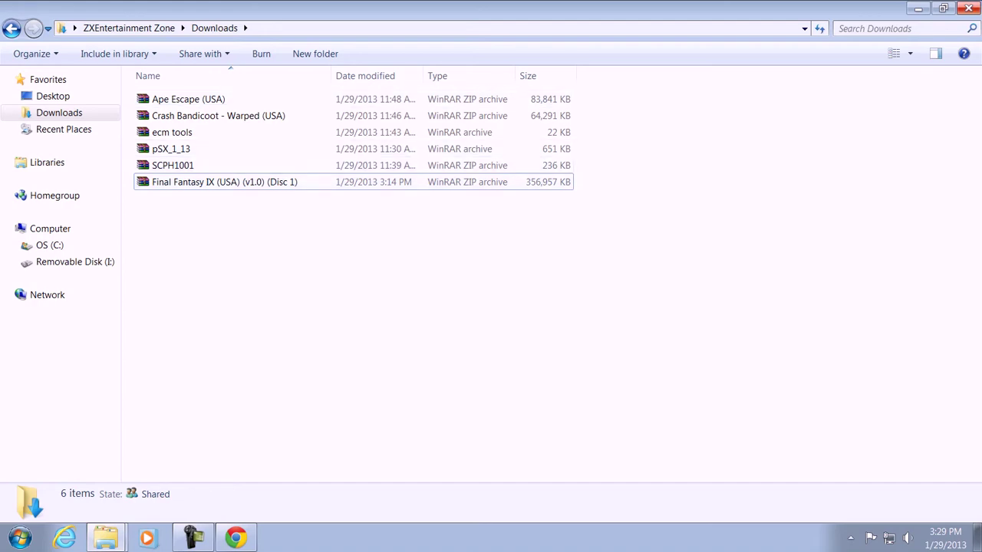
pyautogui.click(942, 7)
# Extract the pSX_1_13 archive with WinRAR into the Desktop PSX folder
pyautogui.click(929, 5)
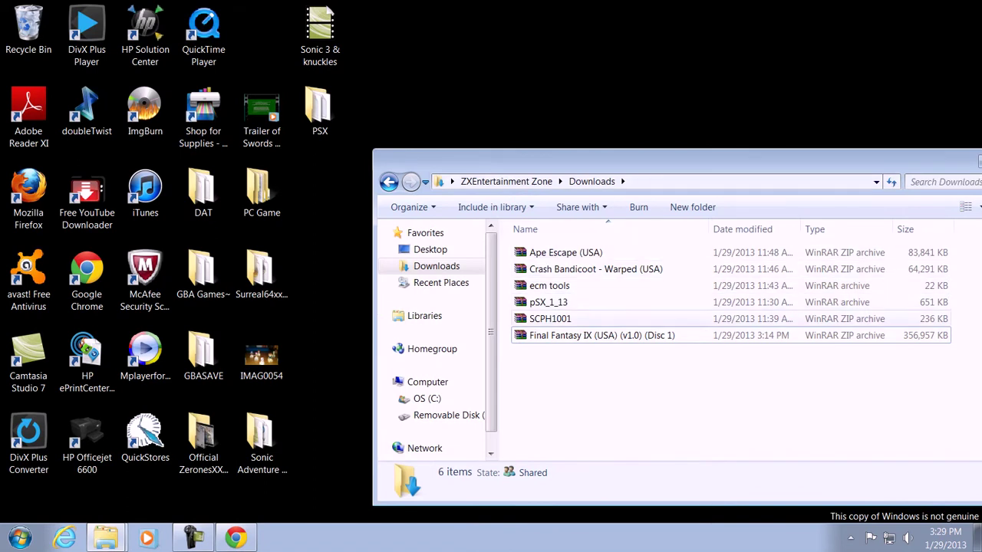
pyautogui.rightClick(551, 302)
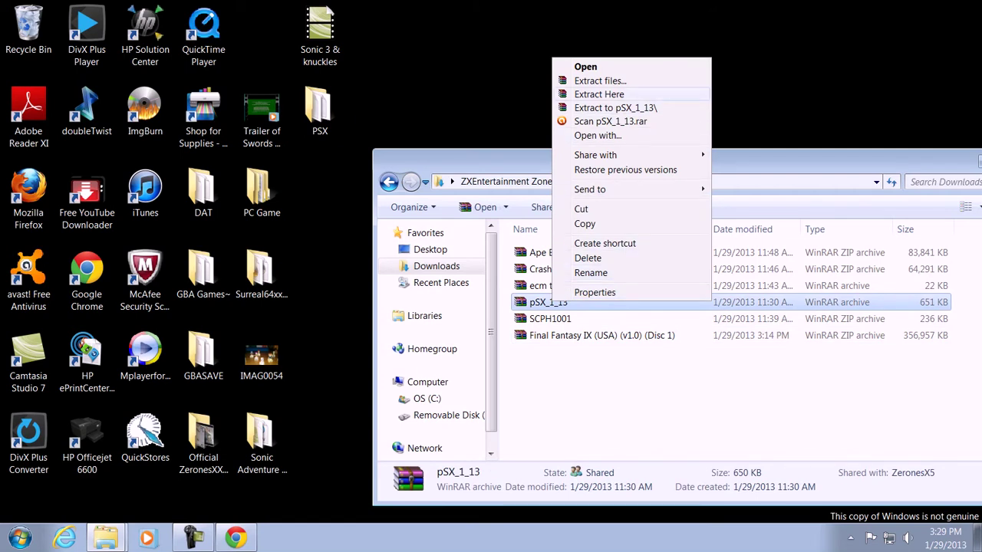
pyautogui.click(320, 111)
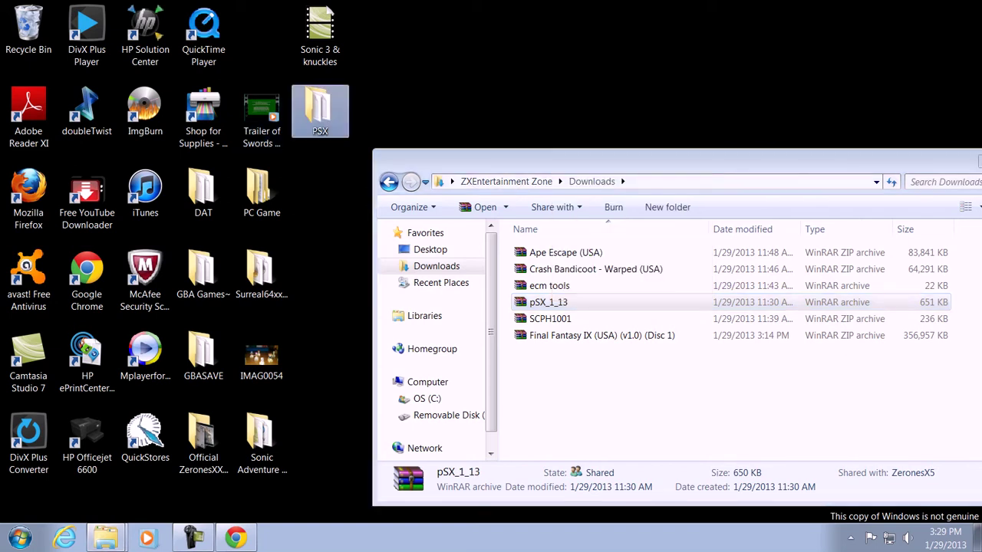
pyautogui.click(548, 302)
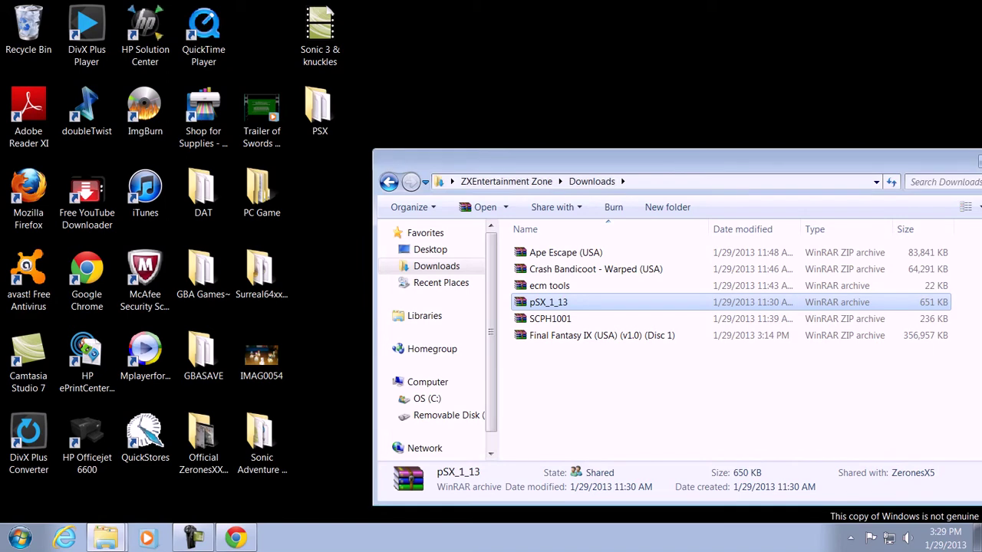
pyautogui.rightClick(531, 303)
pyautogui.click(583, 80)
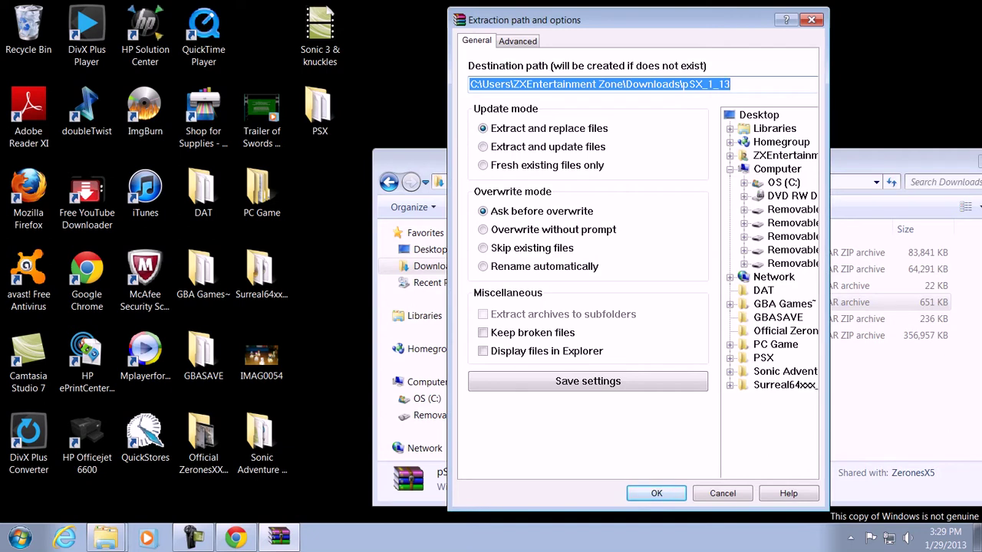
pyautogui.click(763, 357)
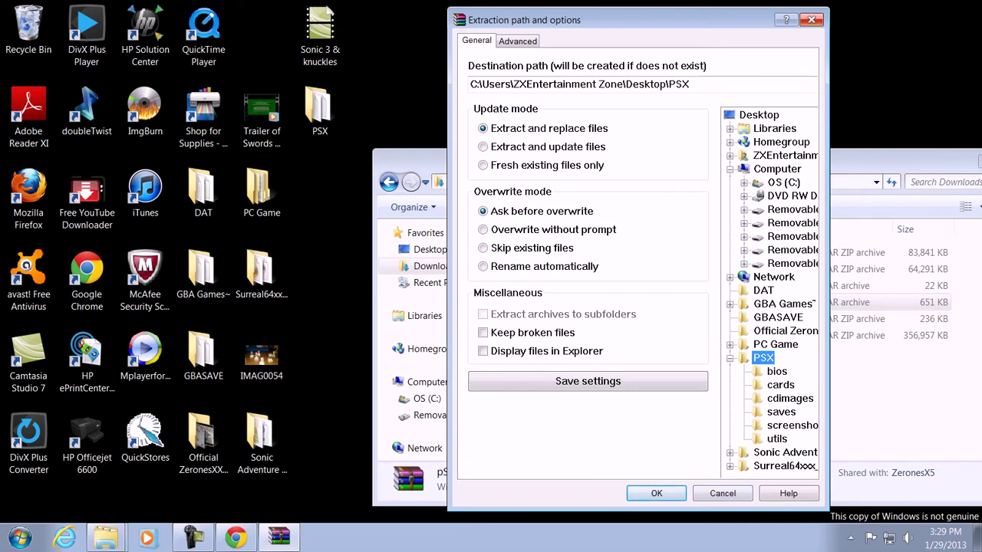
pyautogui.click(811, 19)
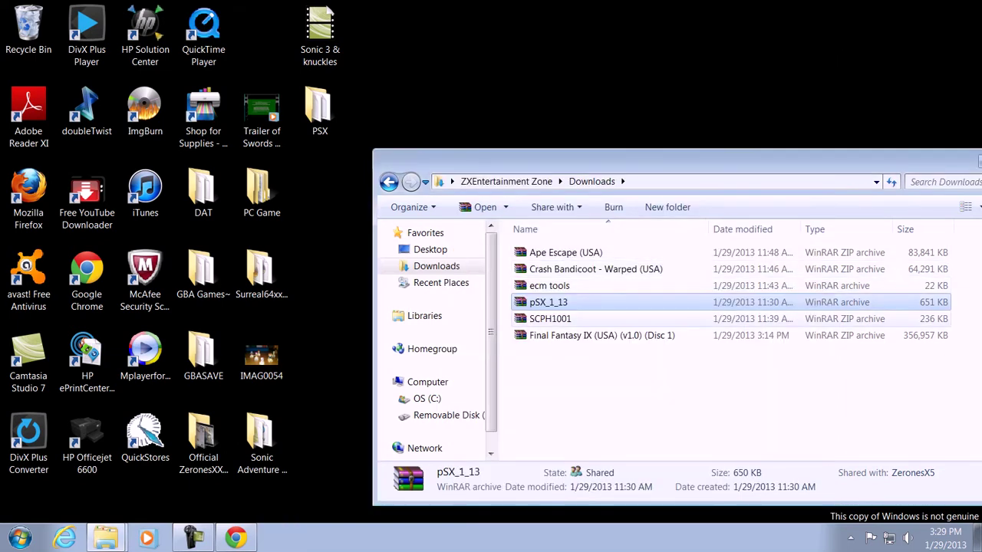
pyautogui.click(549, 318)
# Extract the SCPH1001 archive with WinRAR, choosing Desktop\PSX\bios as destination
pyautogui.rightClick(562, 319)
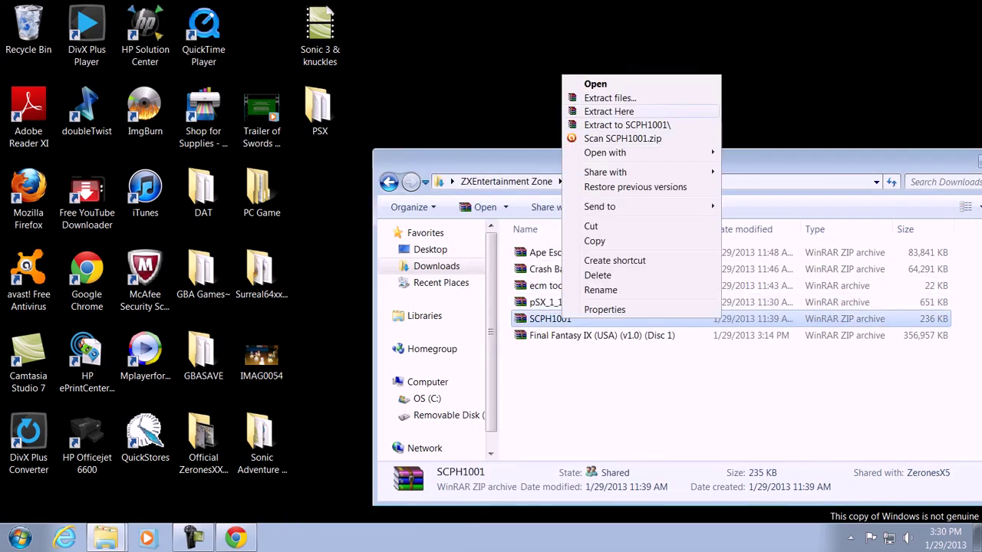
pyautogui.click(610, 97)
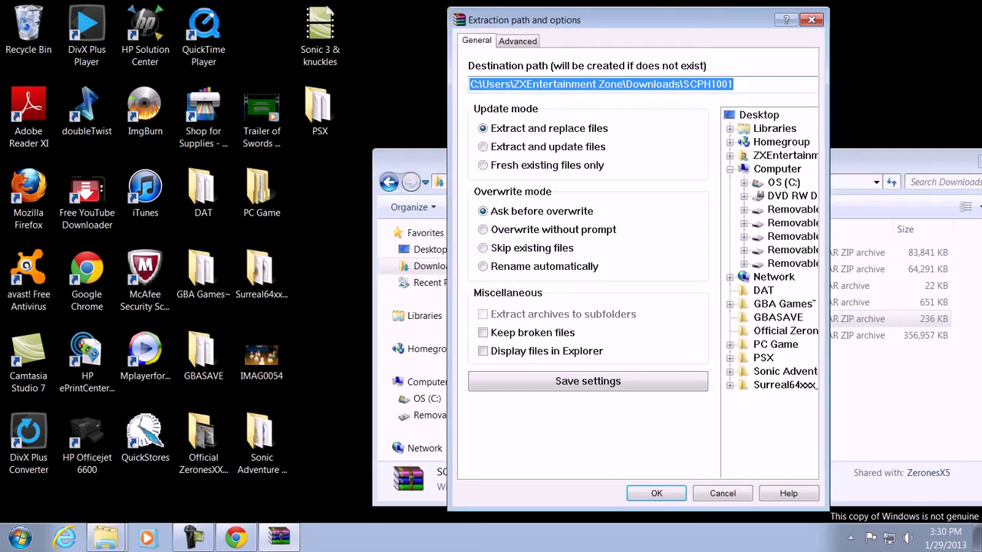
pyautogui.click(763, 357)
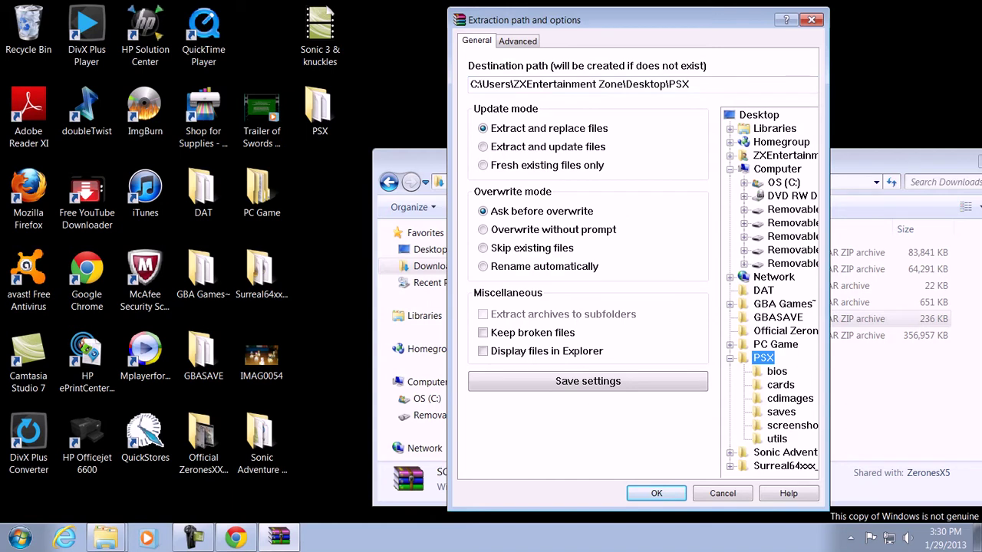
pyautogui.click(776, 371)
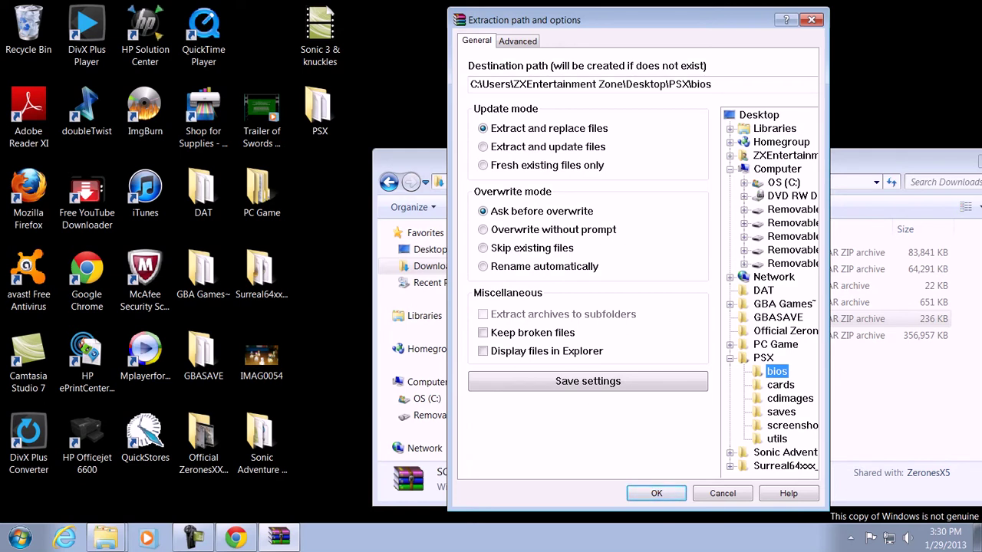
pyautogui.click(812, 19)
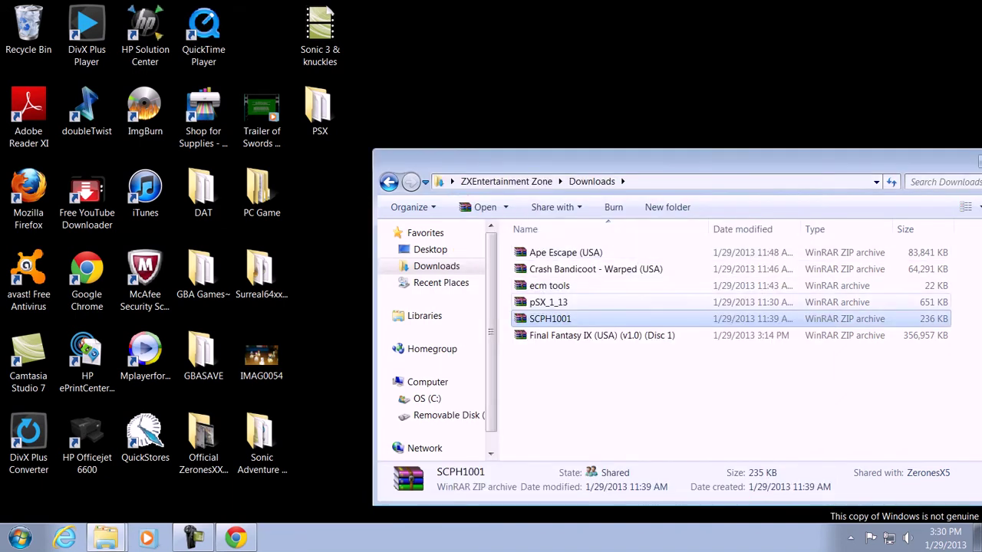
# Extract ecm tools into Desktop\PSX\cdimages, then open the PSX folder on the Desktop
pyautogui.rightClick(552, 285)
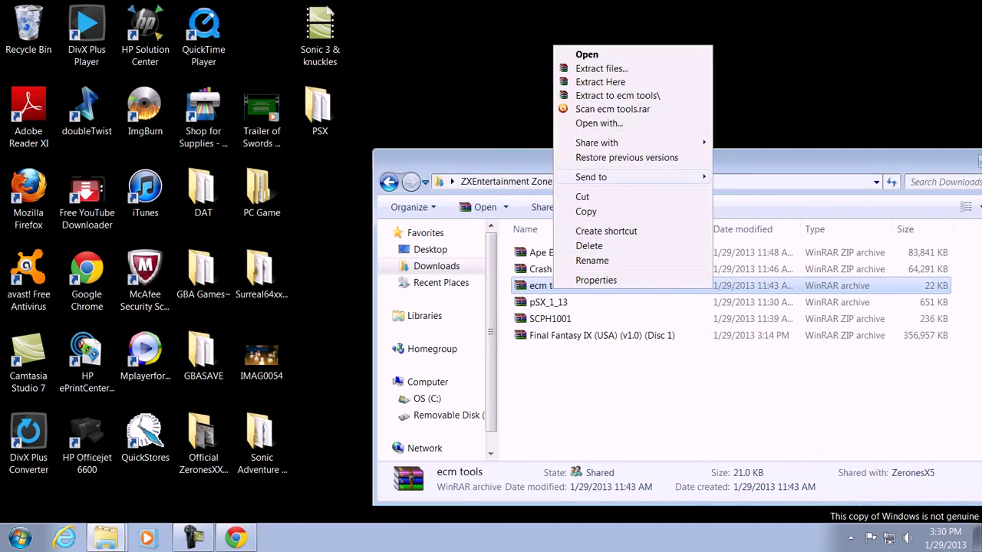
pyautogui.click(601, 68)
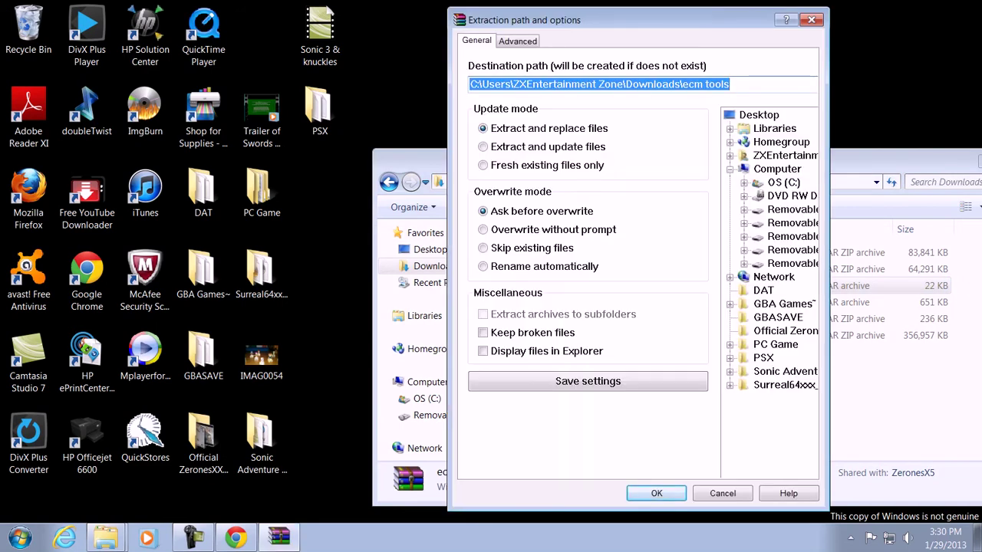
pyautogui.click(759, 114)
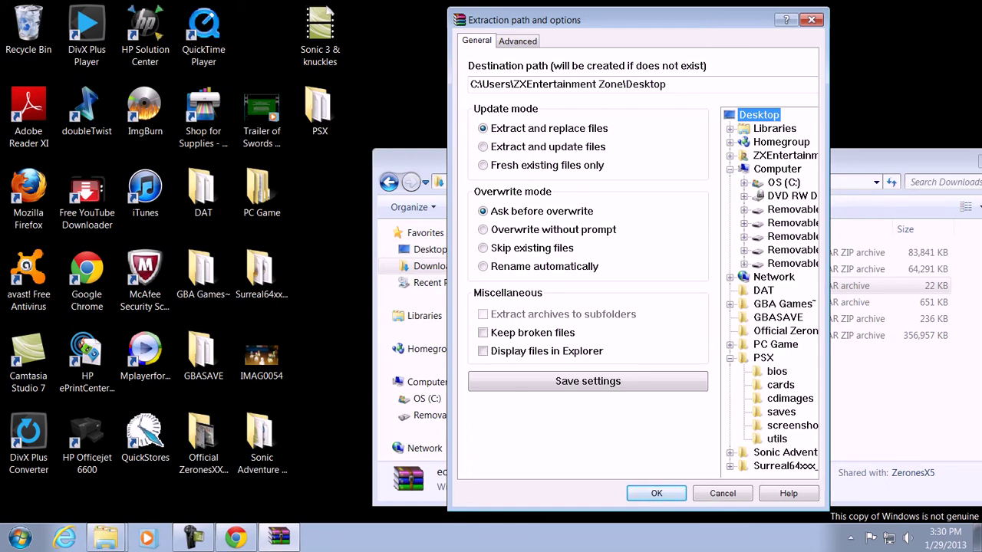
pyautogui.click(789, 398)
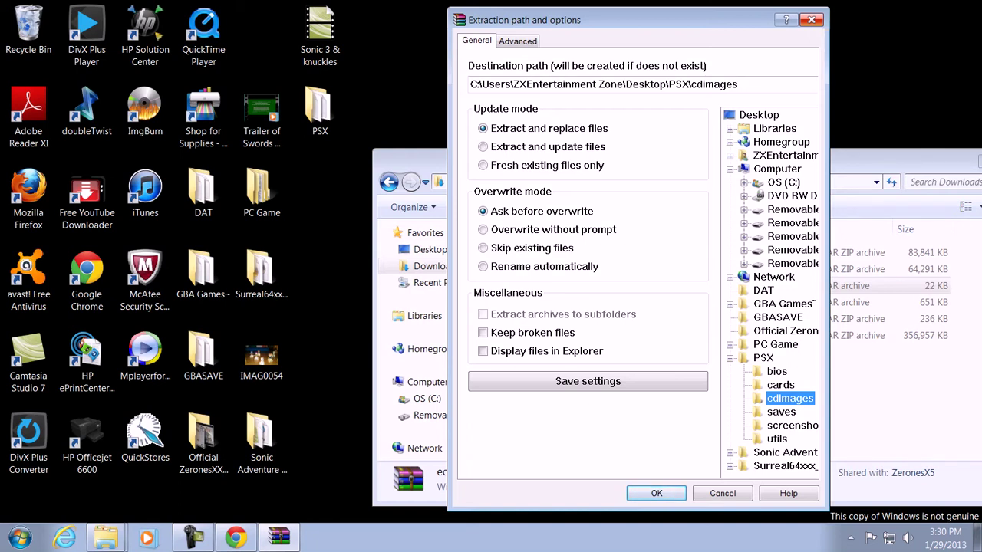
pyautogui.click(811, 19)
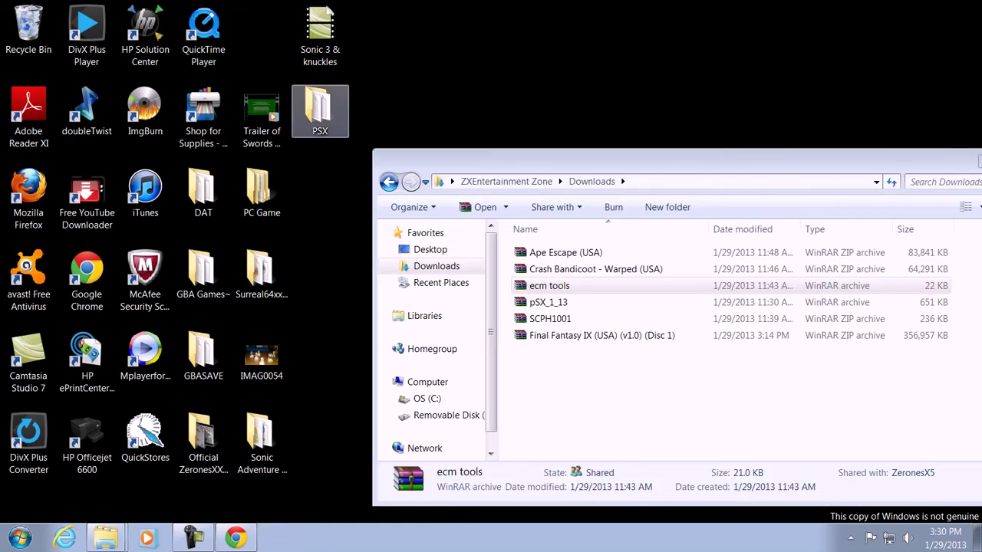
pyautogui.doubleClick(320, 111)
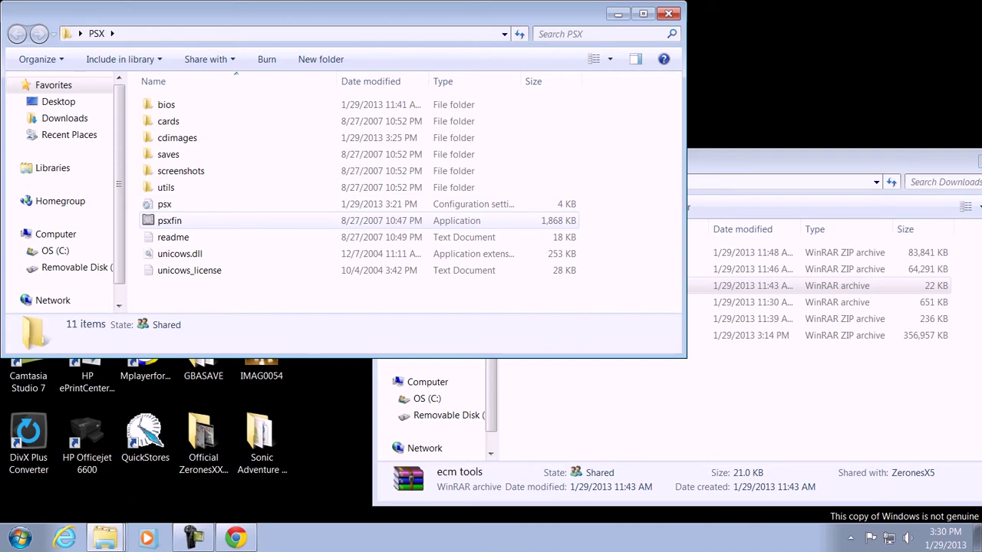
# Check that the bios folder holds SCPH1001.BIN, then return to PSX
pyautogui.doubleClick(166, 105)
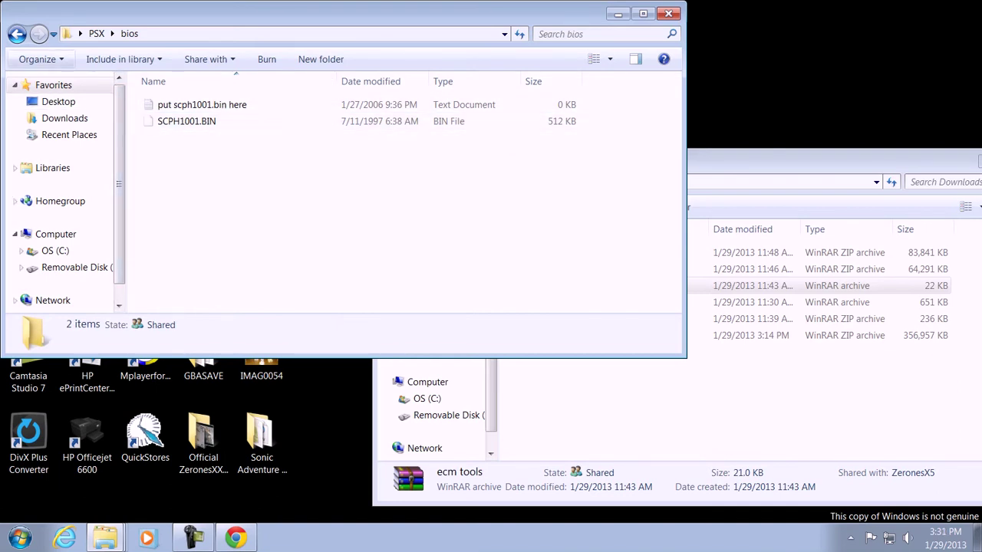
pyautogui.click(16, 34)
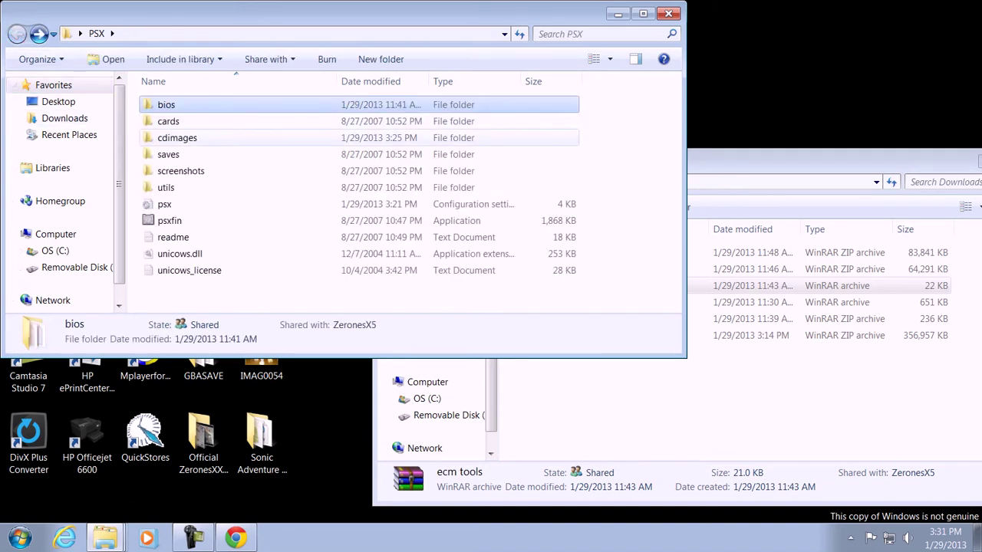
pyautogui.click(168, 122)
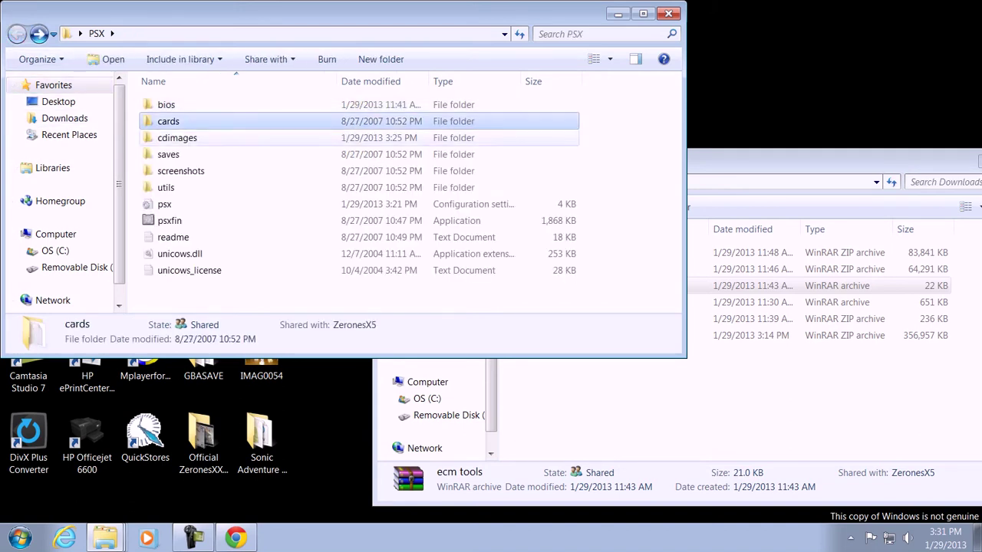
# Open the cdimages folder and browse its ecm tools and .bin images
pyautogui.doubleClick(177, 138)
pyautogui.click(188, 137)
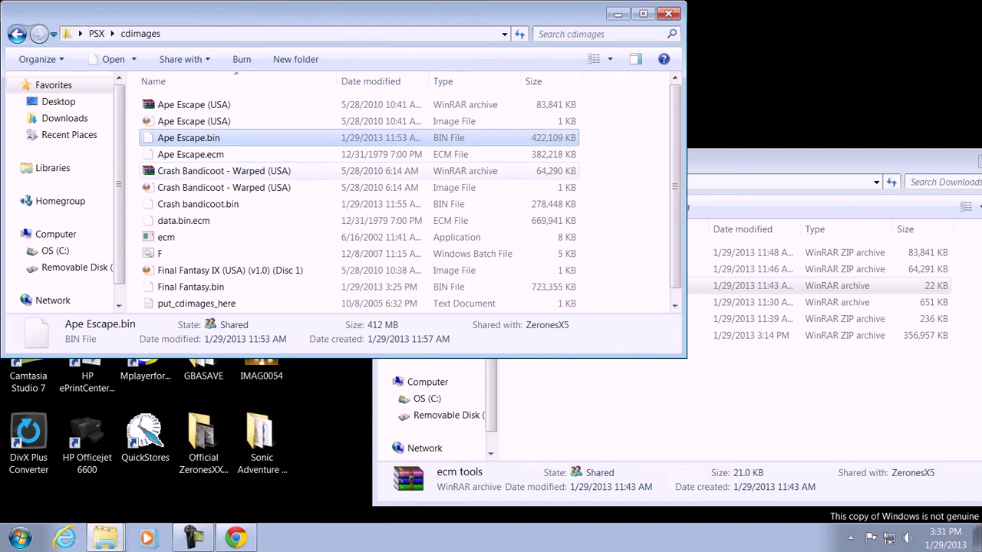
pyautogui.scroll(-1, 230, 189)
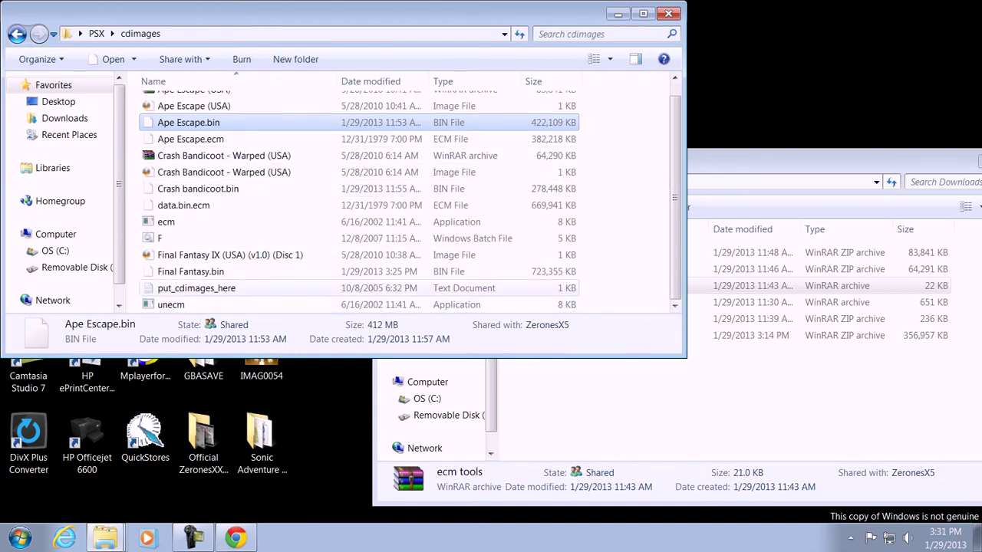